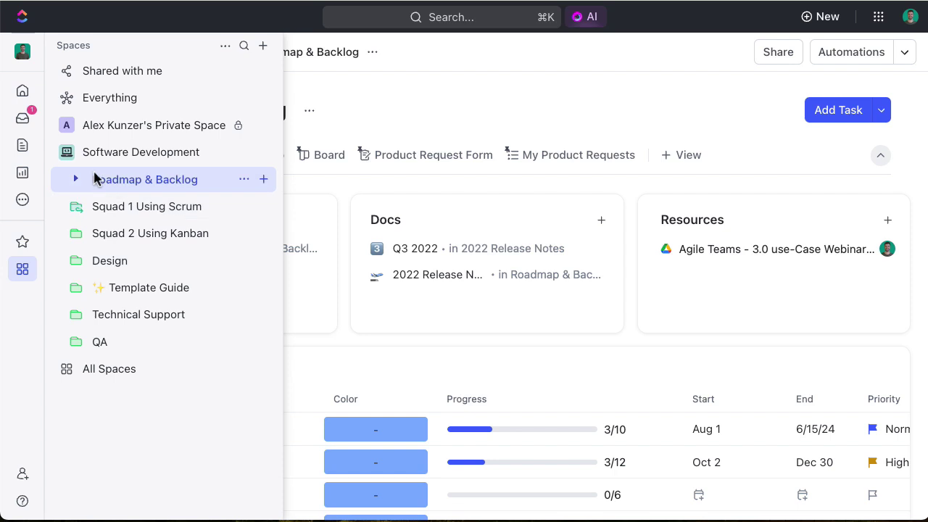
# Examine the Roadmap & Backlog folder overview, including its recent items, docs, resources and the lists table's progress, date, priority and owner columns
pyautogui.moveTo(53, 140); pyautogui.dragTo(279, 361)
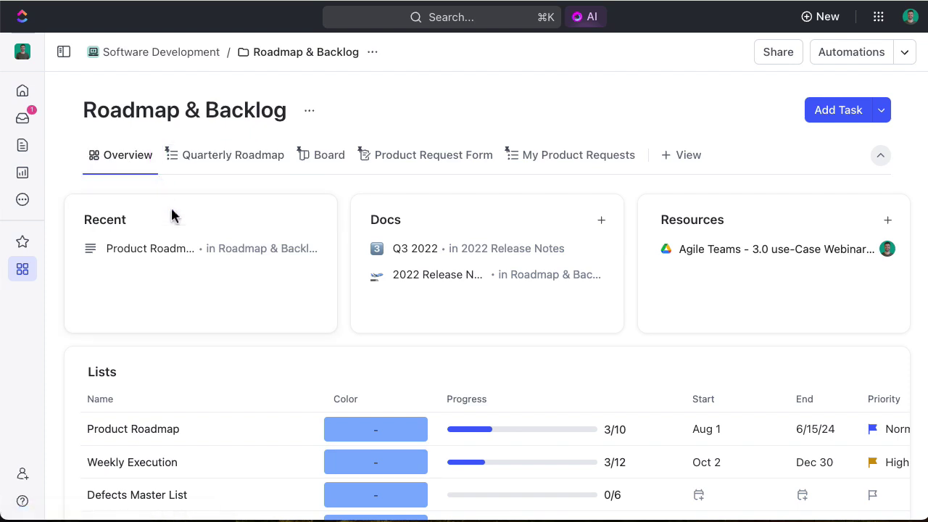
pyautogui.scroll(-2, 219, 294)
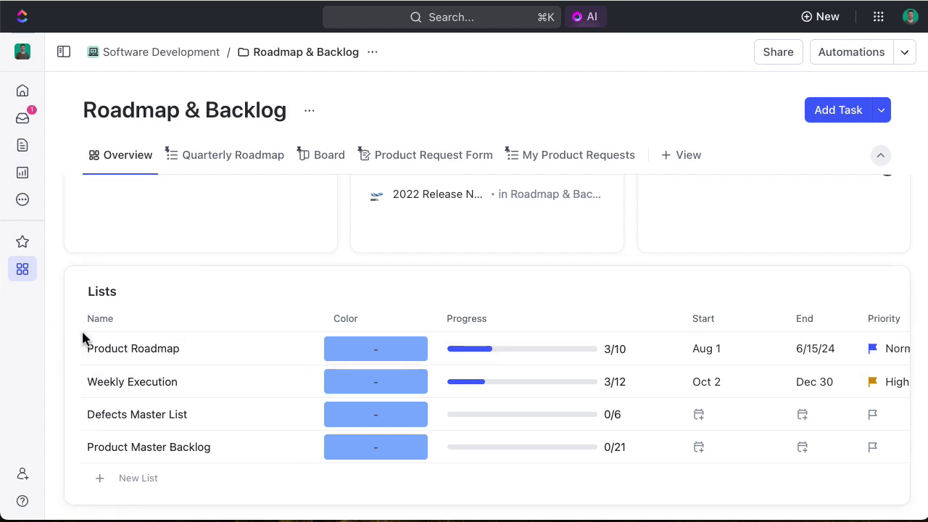
pyautogui.scroll(2, 83, 341)
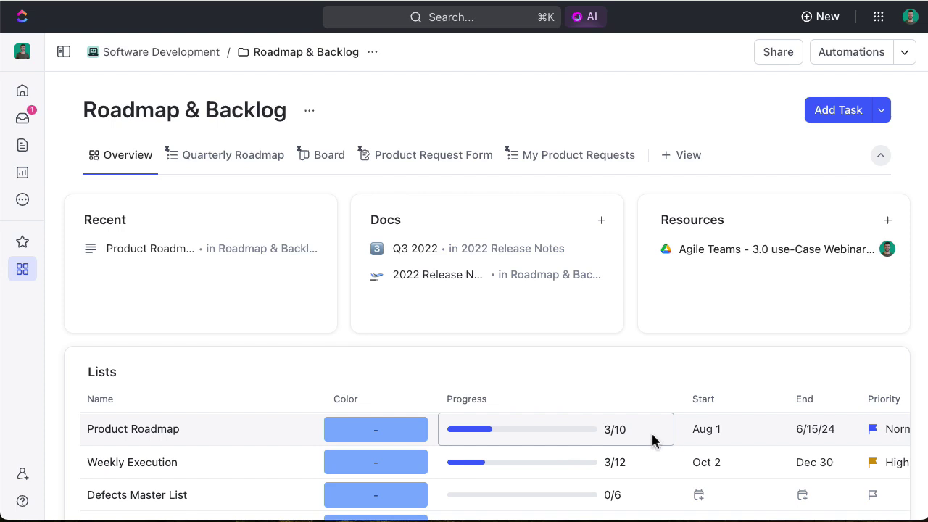
pyautogui.hscroll(3, 652, 440)
pyautogui.hscroll(1, 655, 442)
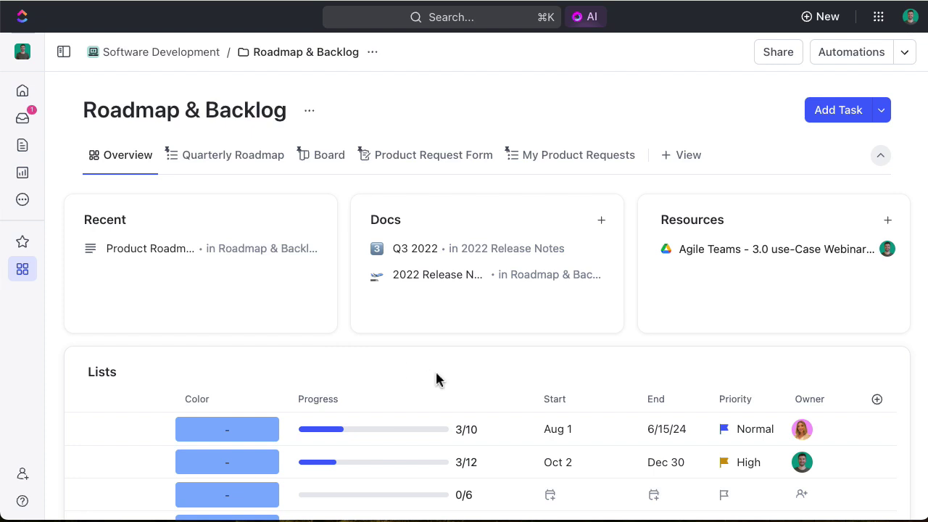
pyautogui.moveTo(558, 378); pyautogui.dragTo(646, 251)
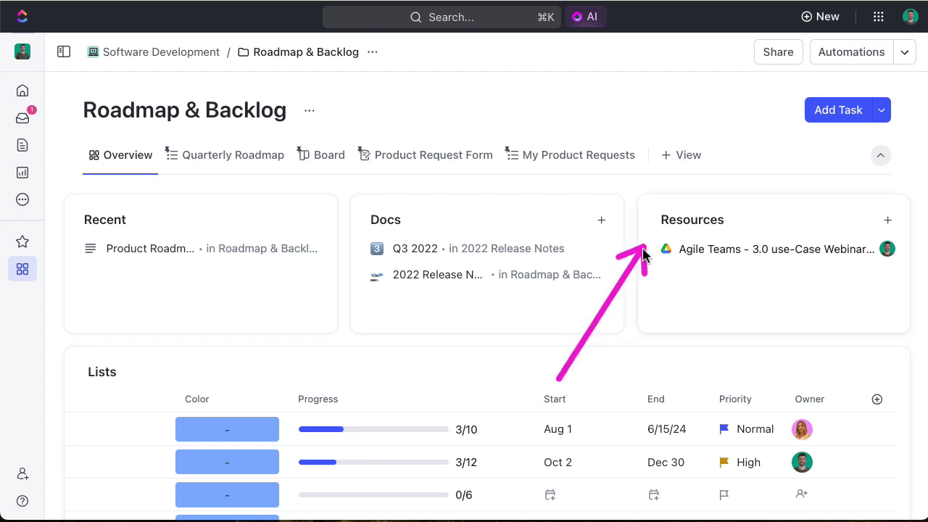
pyautogui.moveTo(317, 339)
pyautogui.mouseDown()
pyautogui.moveTo(375, 249)
pyautogui.moveTo(372, 232)
pyautogui.mouseUp()
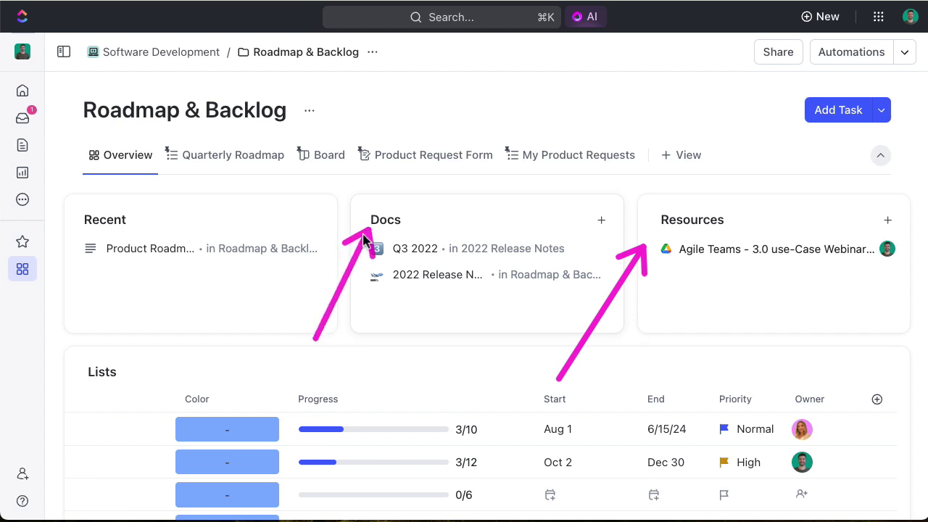
pyautogui.moveTo(47, 357)
pyautogui.mouseDown()
pyautogui.moveTo(63, 348)
pyautogui.moveTo(82, 233)
pyautogui.mouseUp()
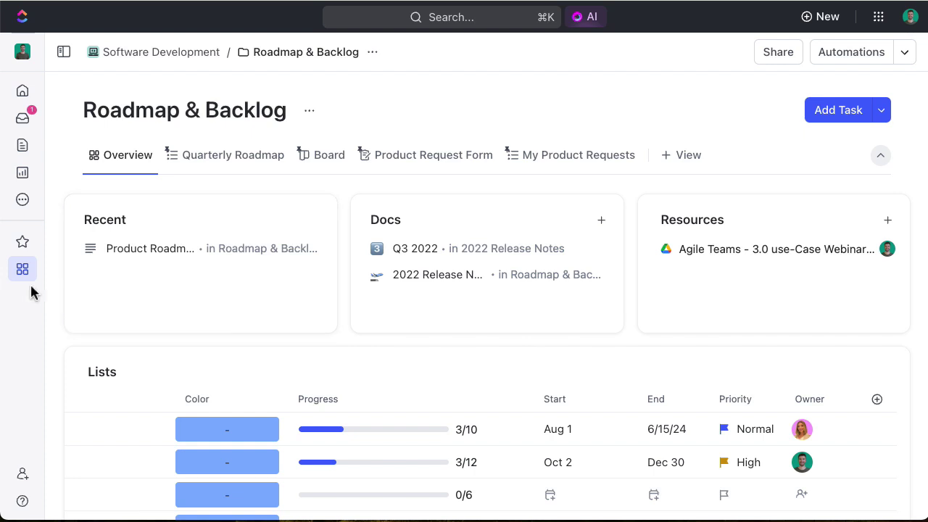
# Open the Kanban Backlog list in the Squad 2 Using Kanban folder
pyautogui.moveTo(27, 283)
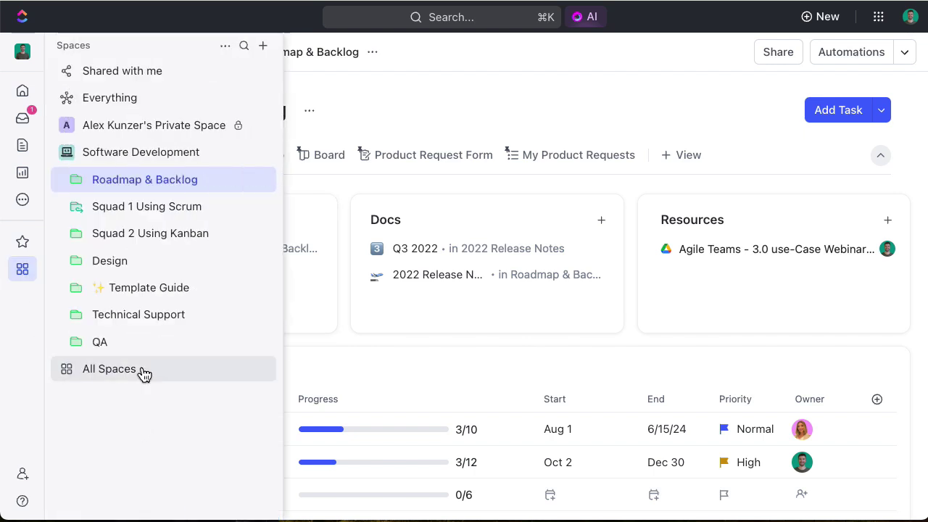
pyautogui.click(77, 239)
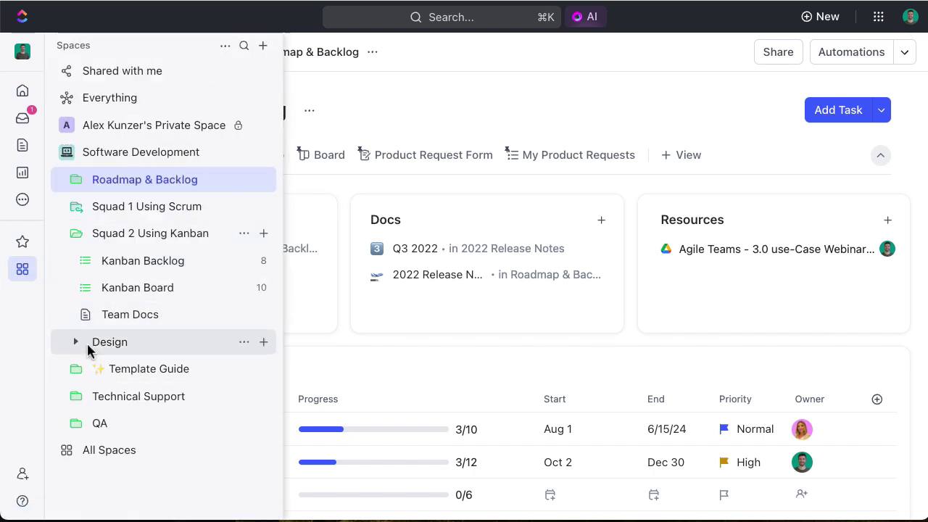
pyautogui.click(148, 275)
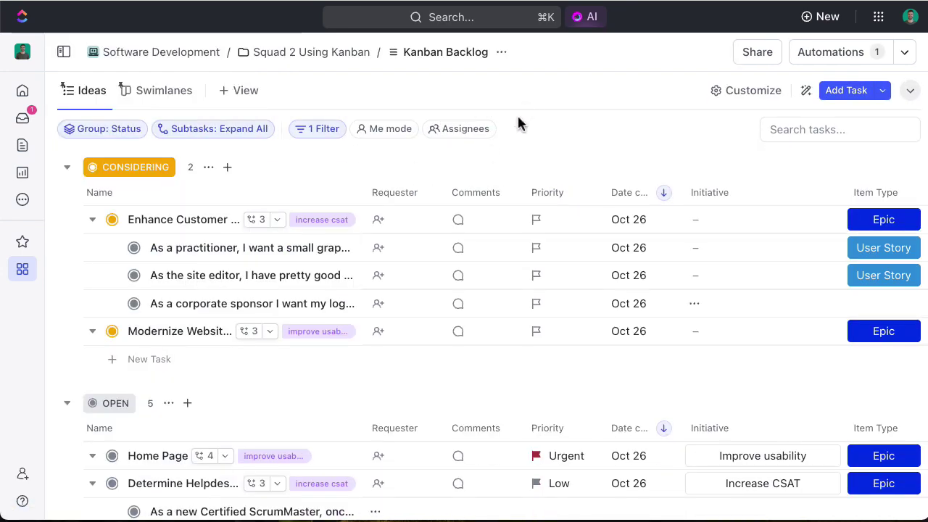
# Check the view types that can be added to the Kanban Backlog and switch to its existing Swimlanes view
pyautogui.moveTo(392, 95); pyautogui.dragTo(276, 96)
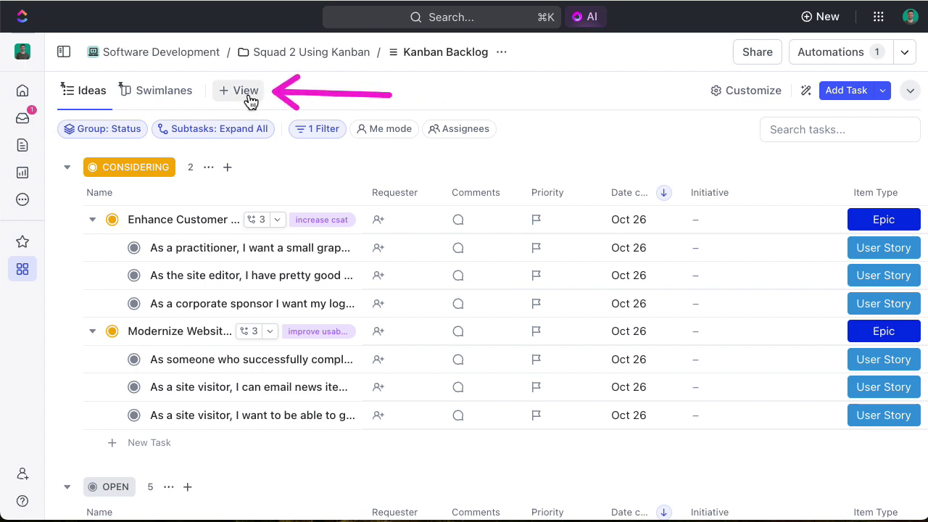
pyautogui.click(246, 91)
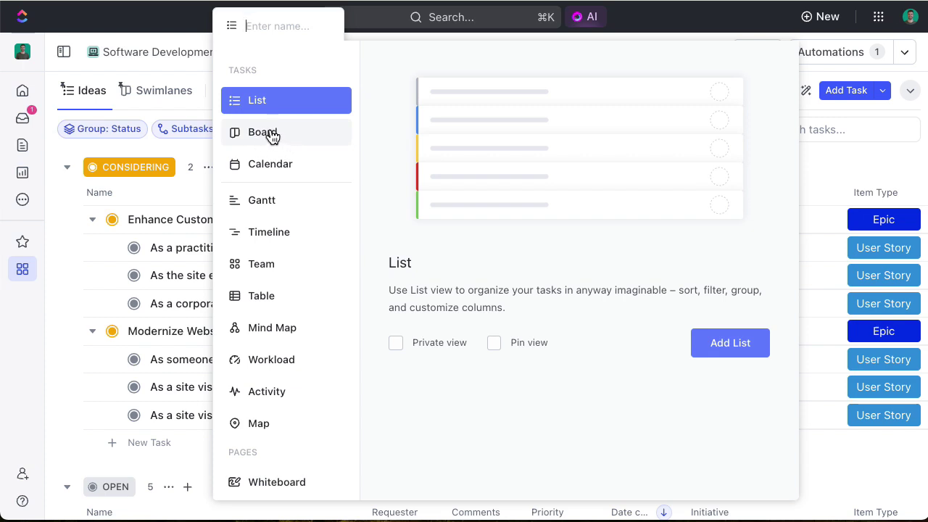
pyautogui.click(162, 98)
pyautogui.click(162, 98)
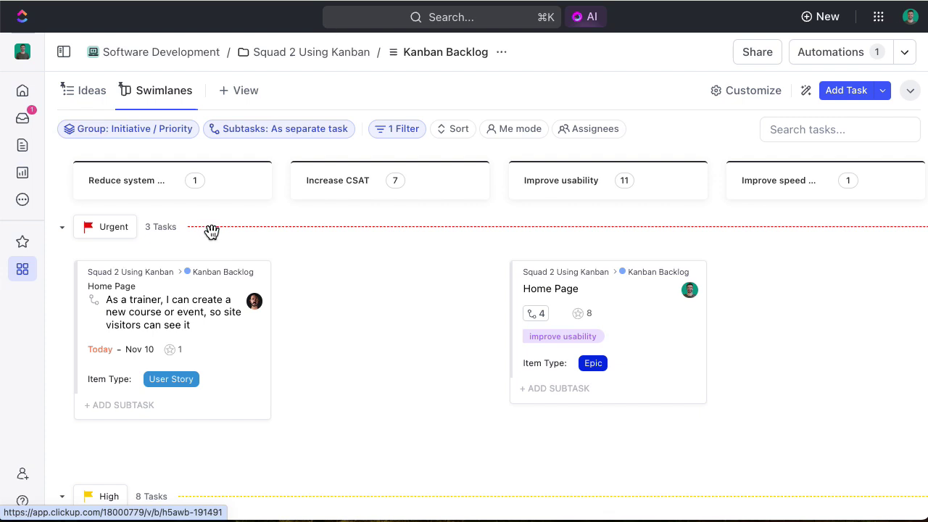
# Collapse the Urgent, High, Normal, Low and No priority swimlanes on the board
pyautogui.click(67, 230)
pyautogui.click(66, 273)
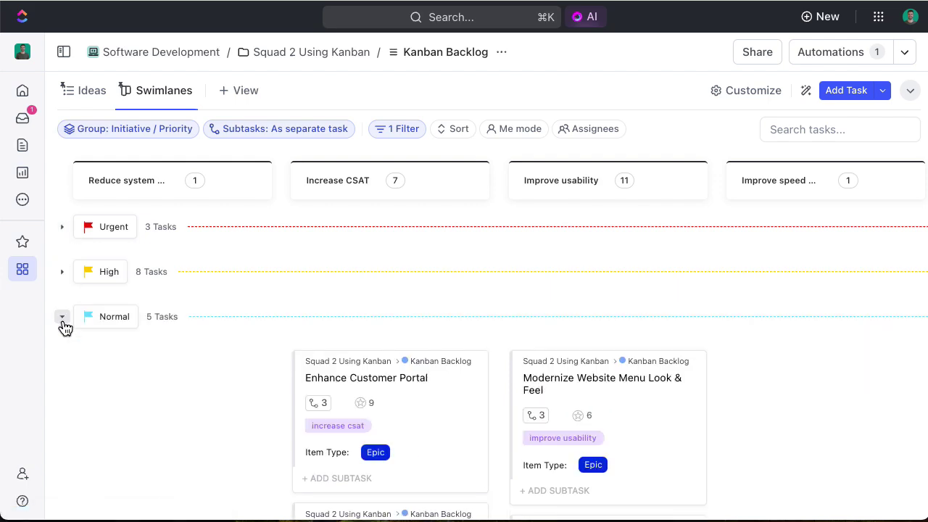
pyautogui.click(64, 322)
pyautogui.click(64, 362)
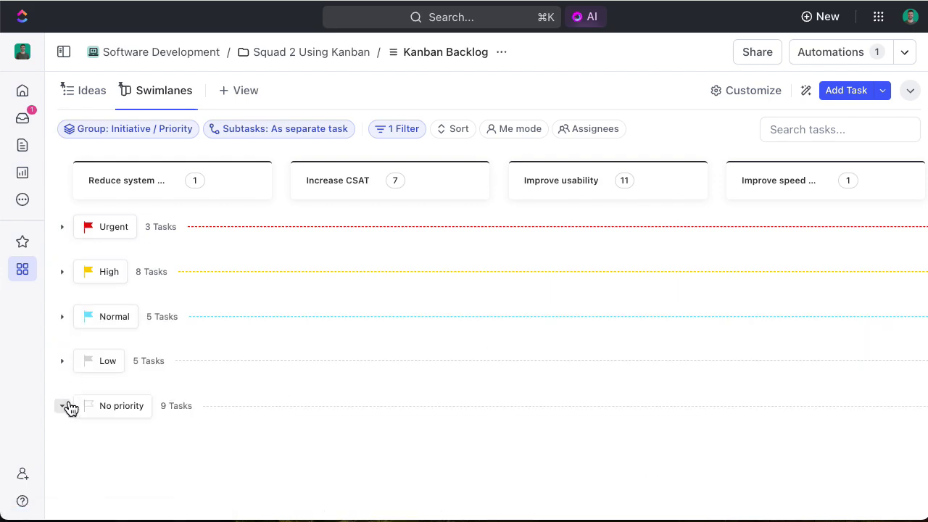
pyautogui.click(63, 406)
# Review the board's grouping and swimlane options, and expand the Urgent swimlane to view its tasks before collapsing it again
pyautogui.moveTo(131, 277)
pyautogui.mouseDown()
pyautogui.moveTo(114, 150)
pyautogui.moveTo(130, 148)
pyautogui.mouseUp()
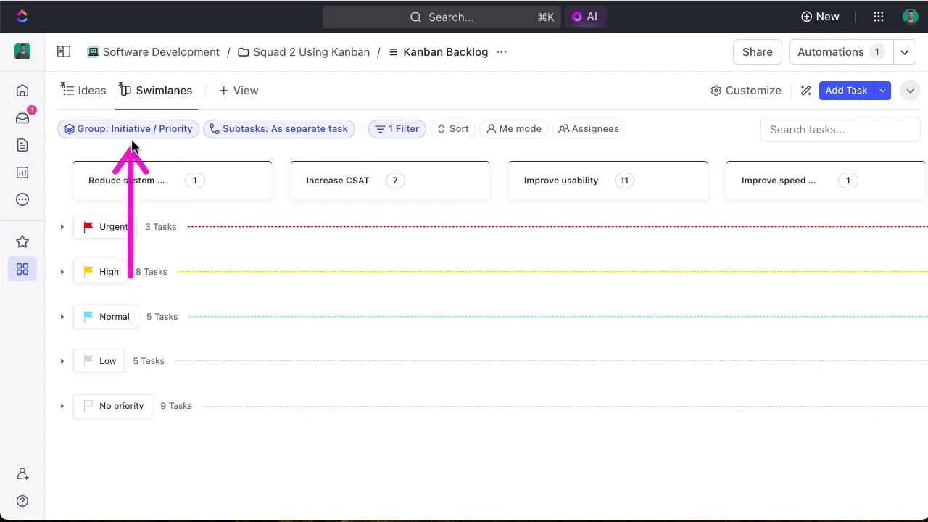
pyautogui.click(135, 132)
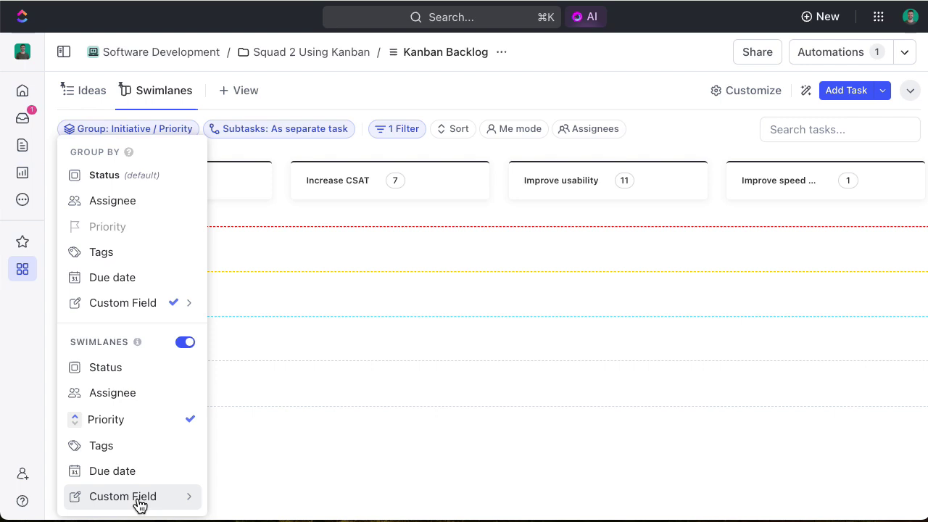
pyautogui.click(260, 473)
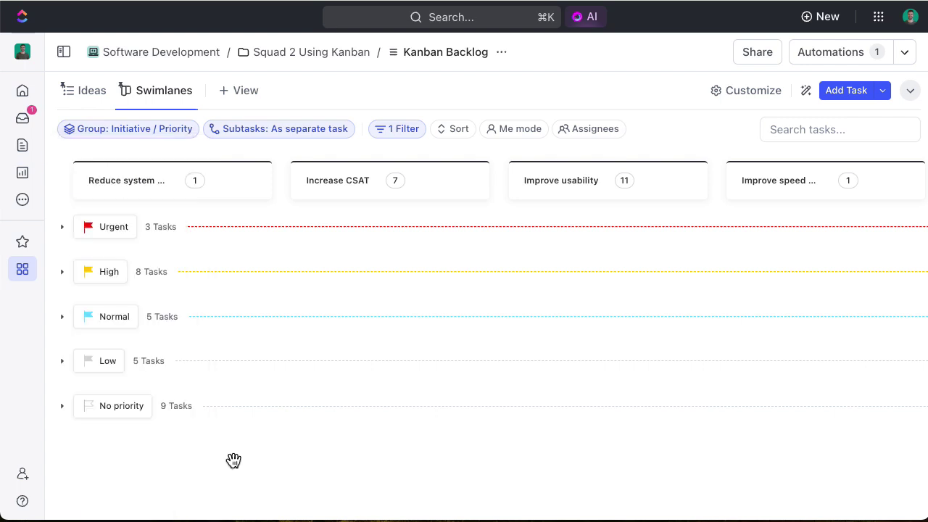
pyautogui.click(63, 227)
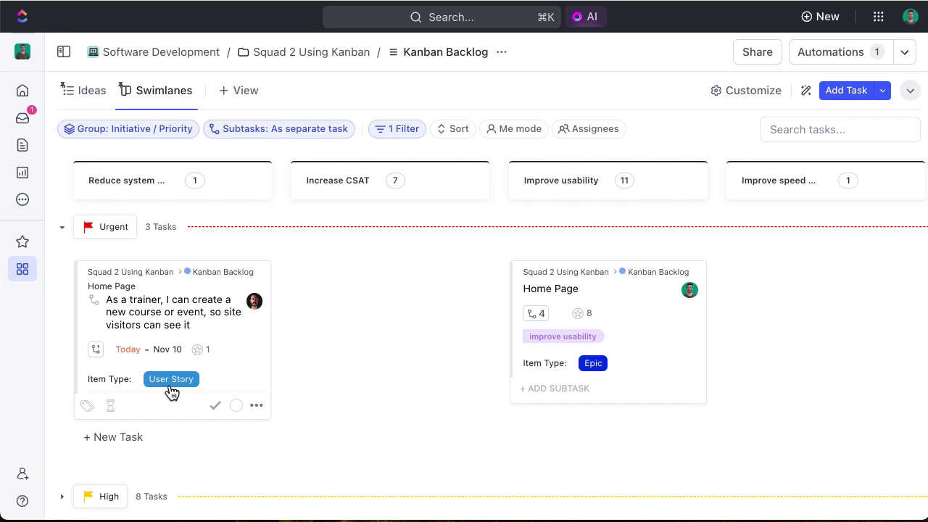
pyautogui.click(63, 227)
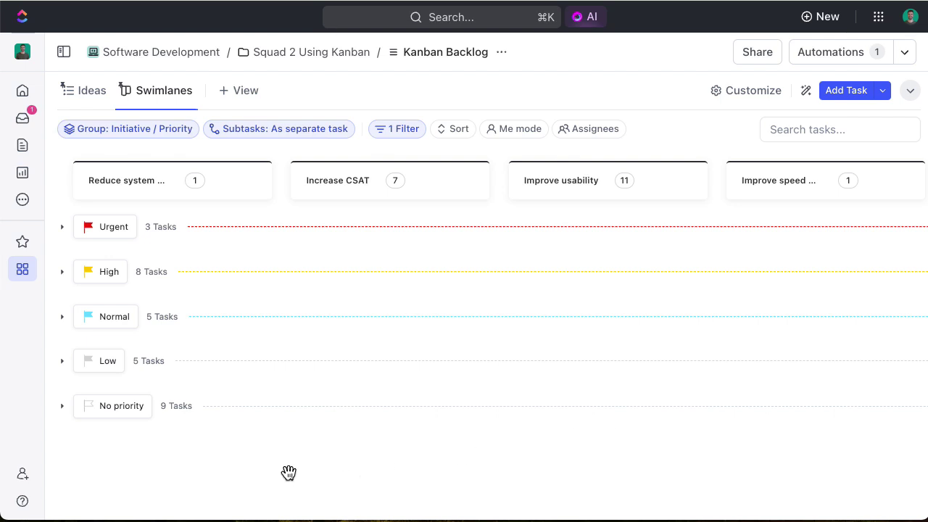
# Collapse the Squad 2 Using Kanban folder and open the Sprint 1 list in the Squad 1 Using Scrum folder
pyautogui.moveTo(29, 280)
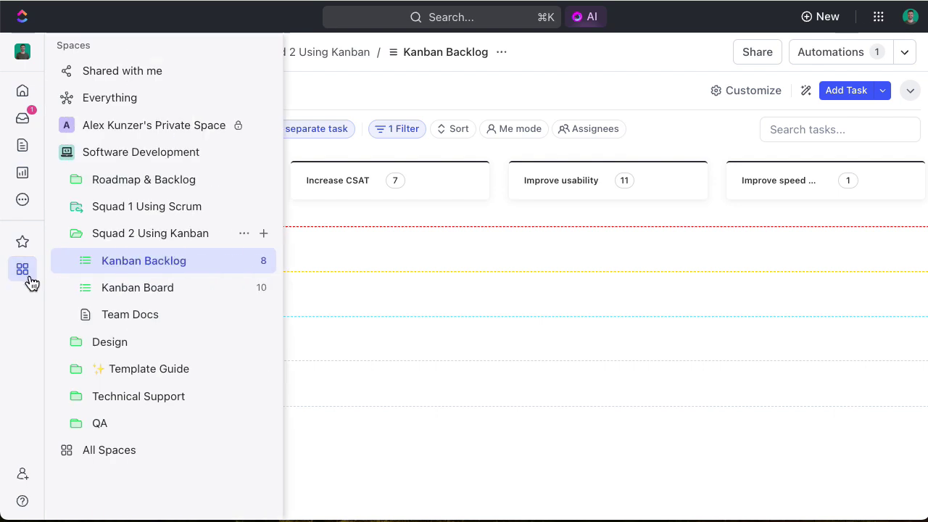
pyautogui.click(76, 234)
pyautogui.click(75, 211)
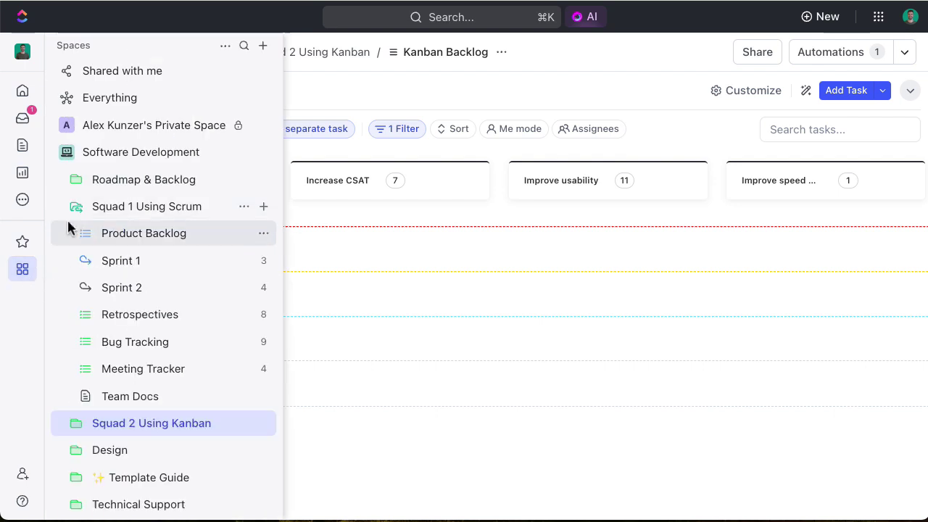
pyautogui.click(156, 267)
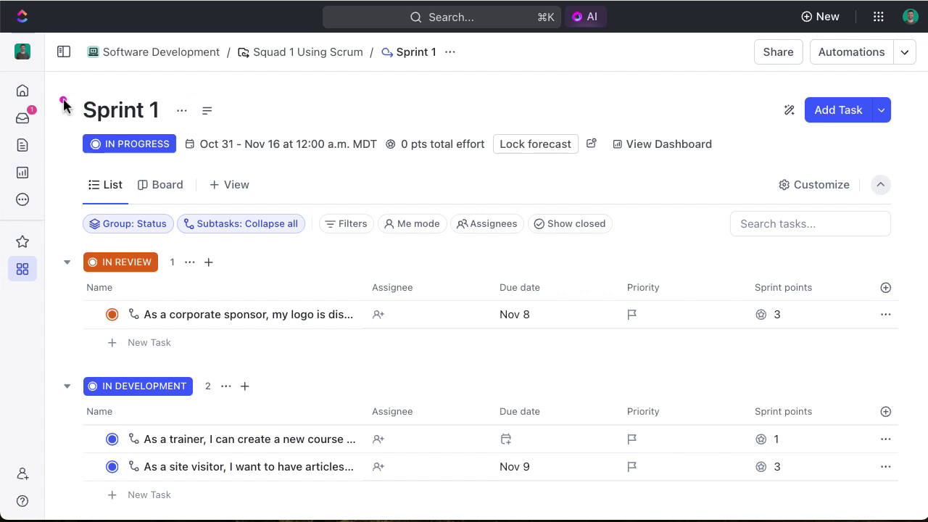
pyautogui.moveTo(60, 97)
pyautogui.mouseDown()
pyautogui.moveTo(258, 140)
pyautogui.moveTo(553, 174)
pyautogui.moveTo(729, 172)
pyautogui.mouseUp()
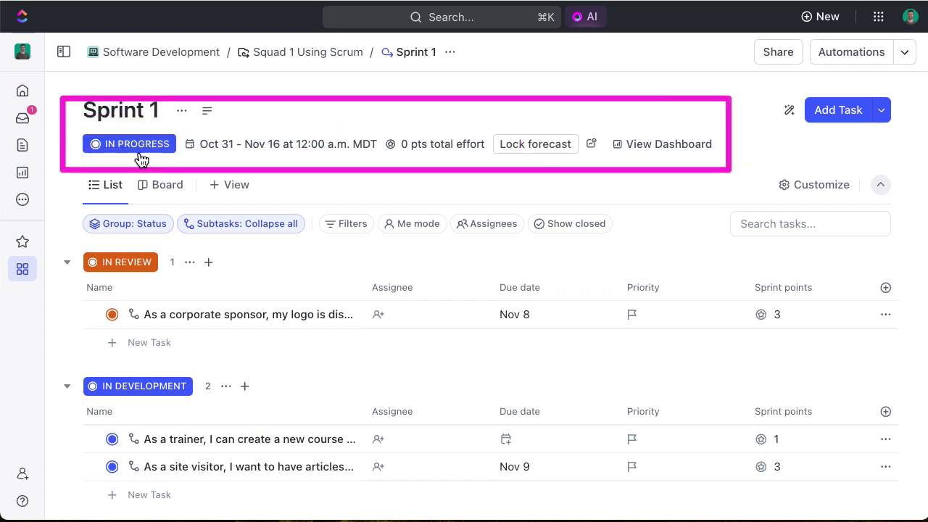
# Edit Sprint 1's settings to use a custom duration with the end date 11/16/2023, and save the changes
pyautogui.moveTo(137, 156)
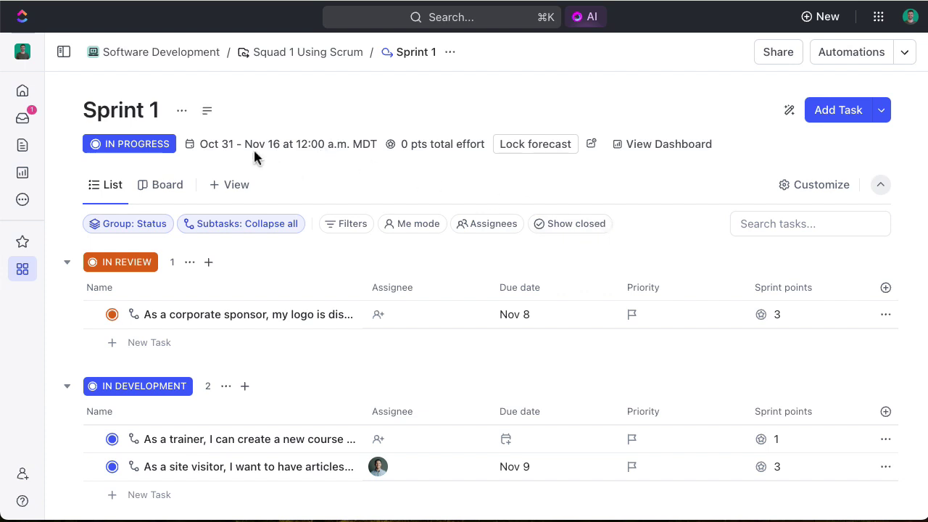
pyautogui.click(182, 113)
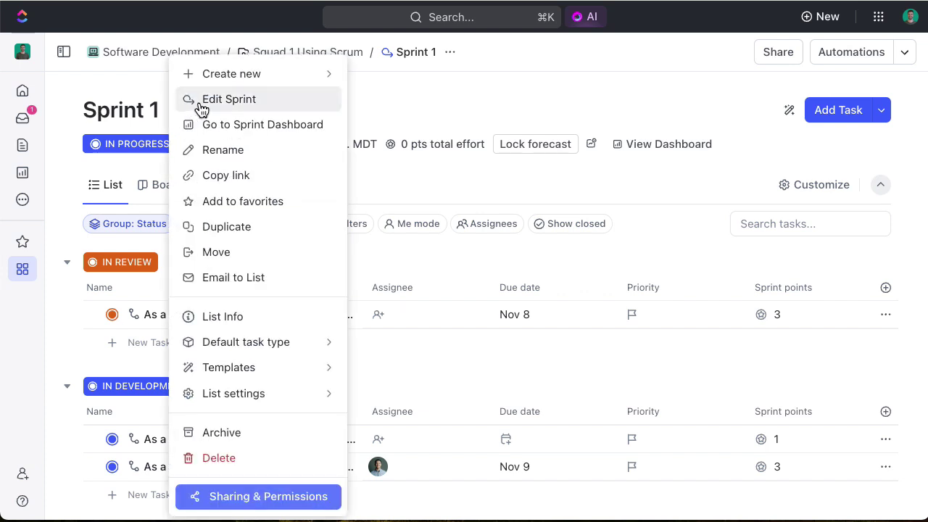
pyautogui.click(198, 101)
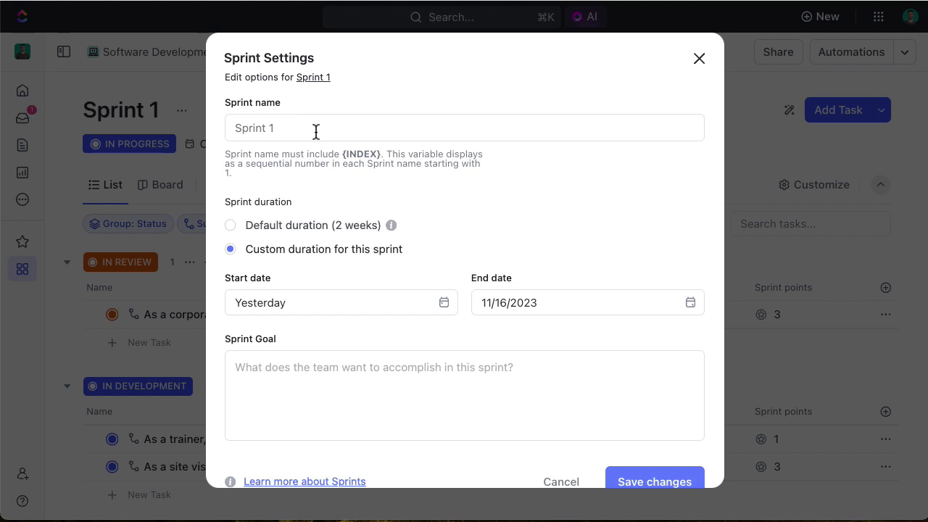
pyautogui.click(234, 226)
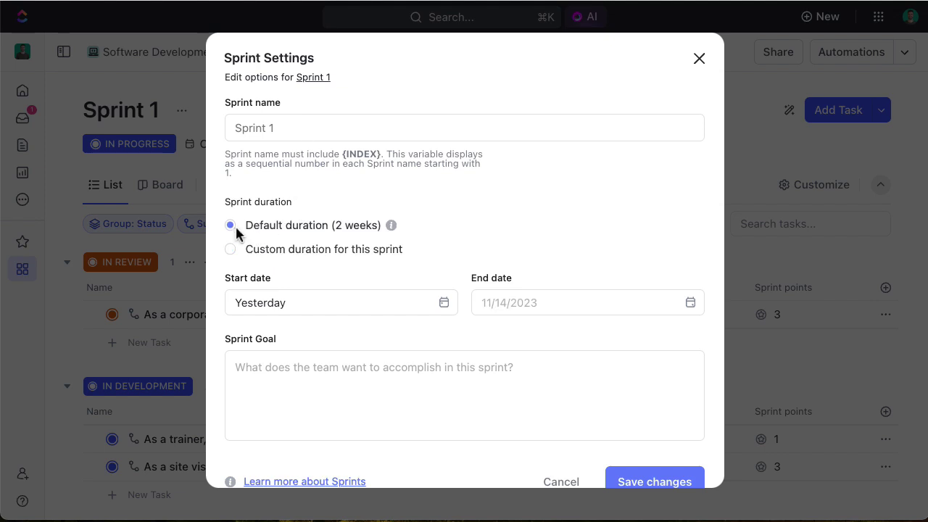
pyautogui.click(232, 249)
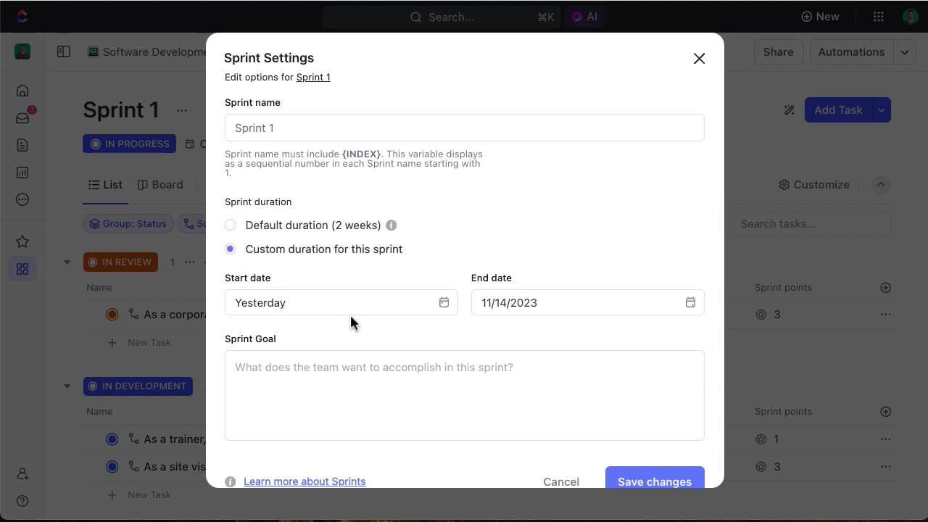
pyautogui.click(546, 303)
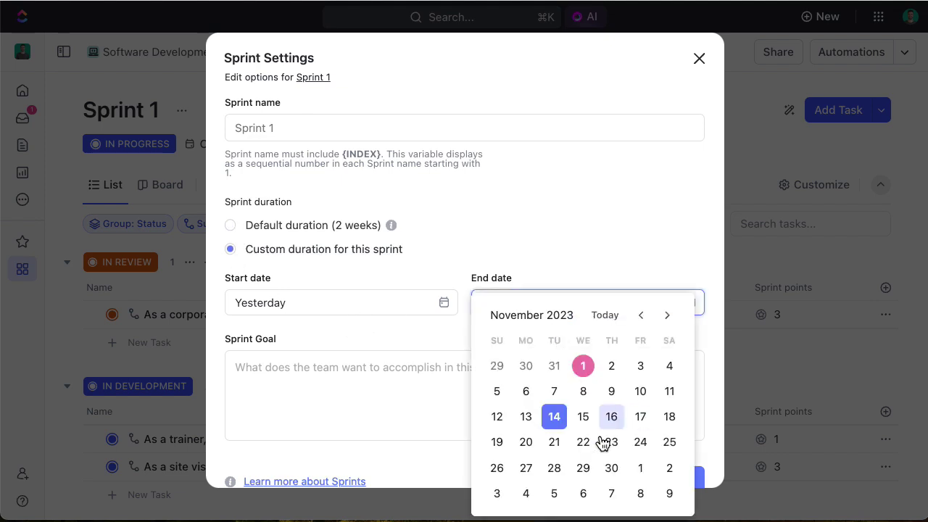
pyautogui.click(551, 237)
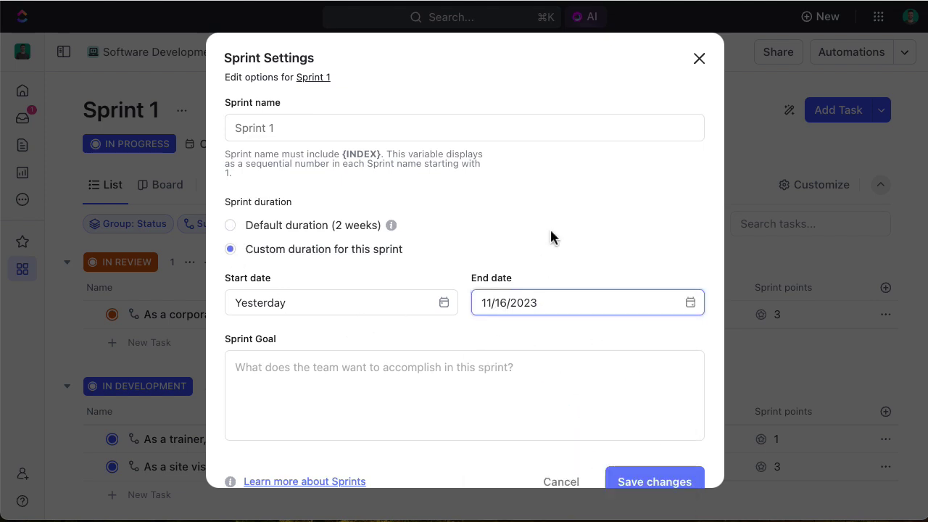
pyautogui.click(652, 483)
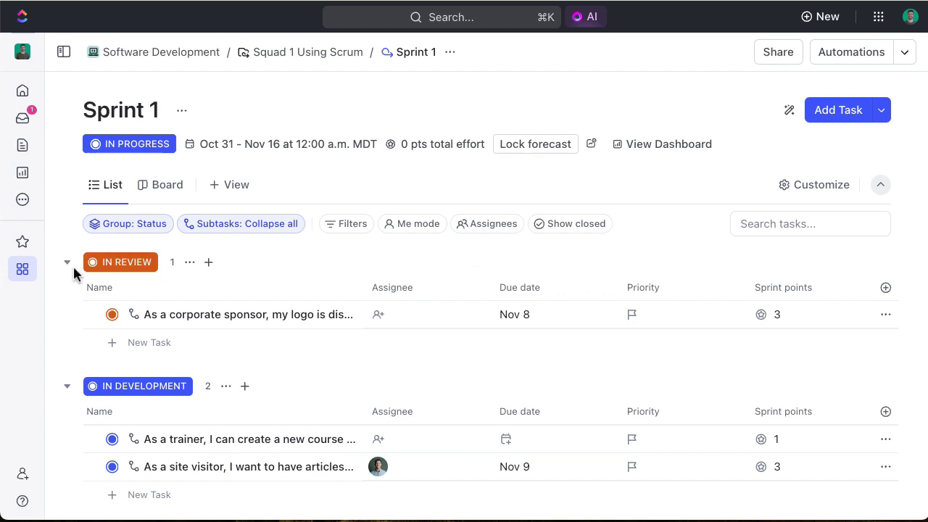
# Open the Product Backlog list of Squad 1 Using Scrum and view the details of its Home Page task
pyautogui.click(32, 275)
pyautogui.click(123, 235)
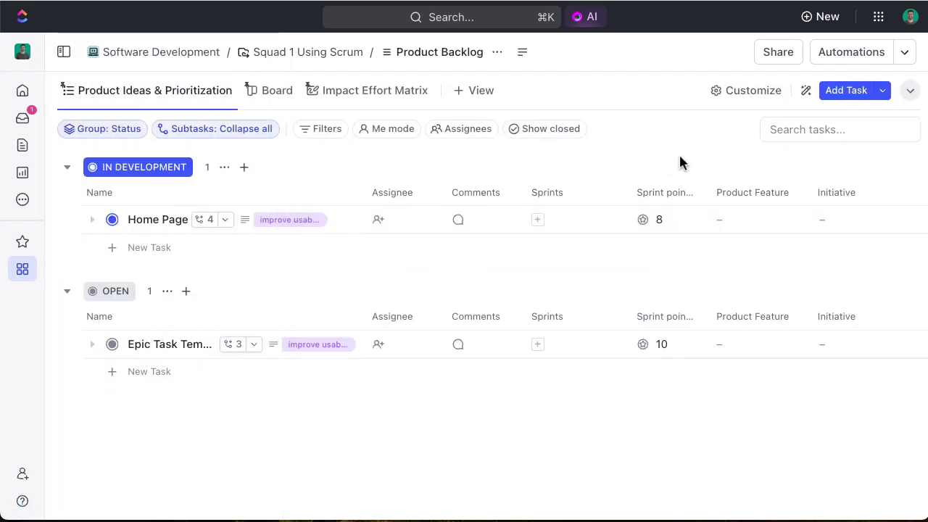
pyautogui.click(159, 229)
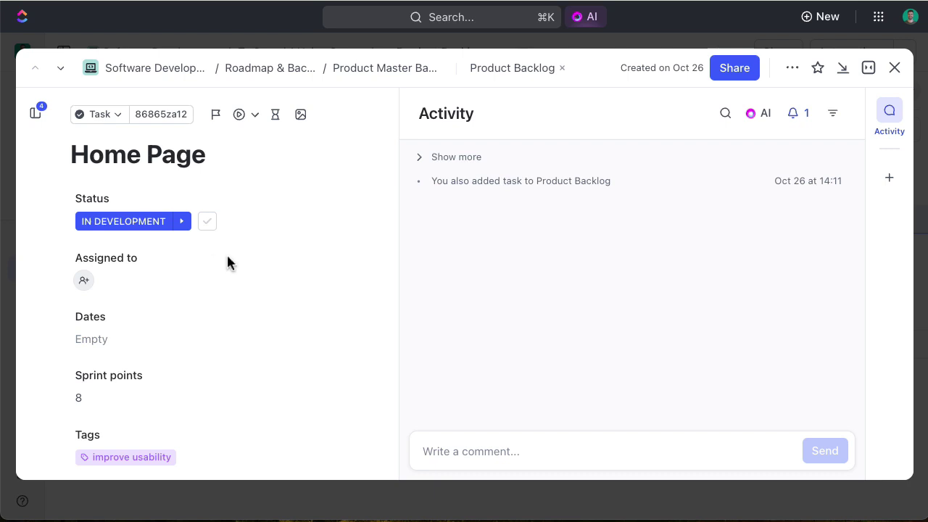
pyautogui.scroll(-1, 255, 243)
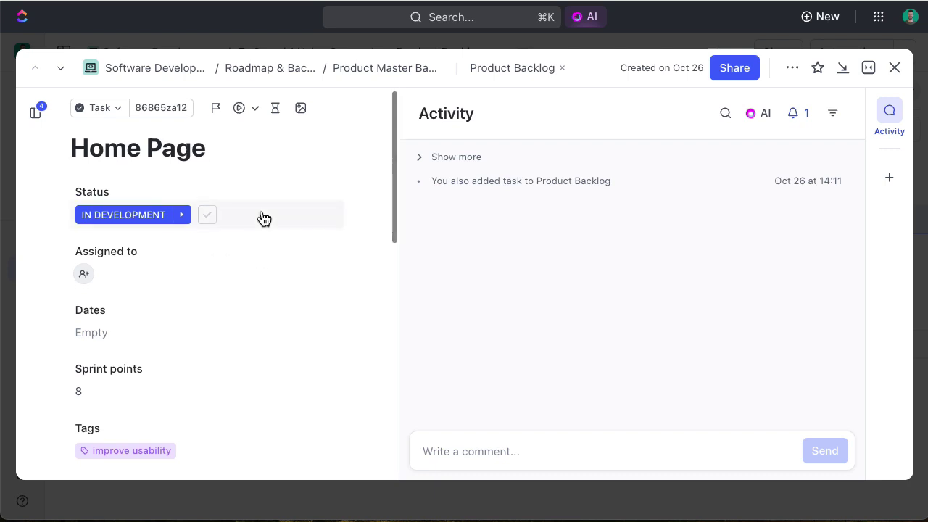
# Assign the Home Page task to your own account
pyautogui.scroll(-3, 228, 318)
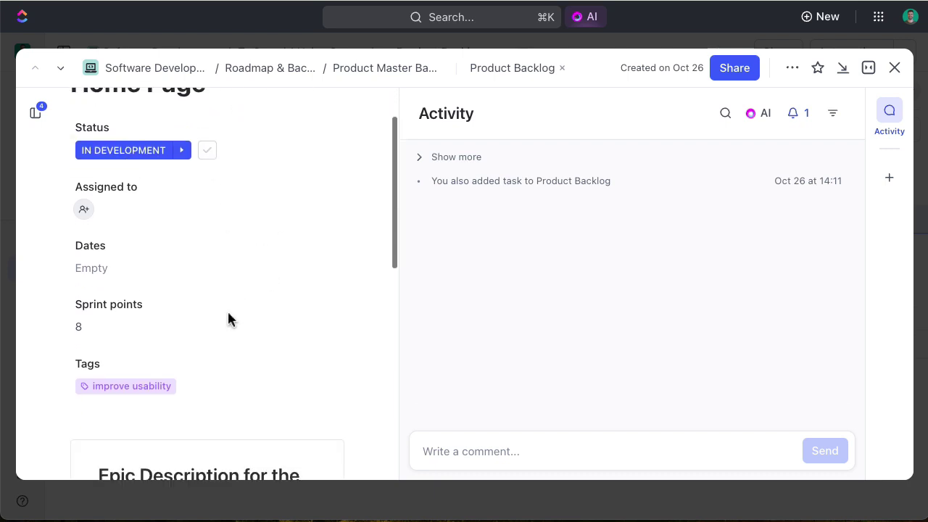
pyautogui.click(84, 200)
pyautogui.click(129, 304)
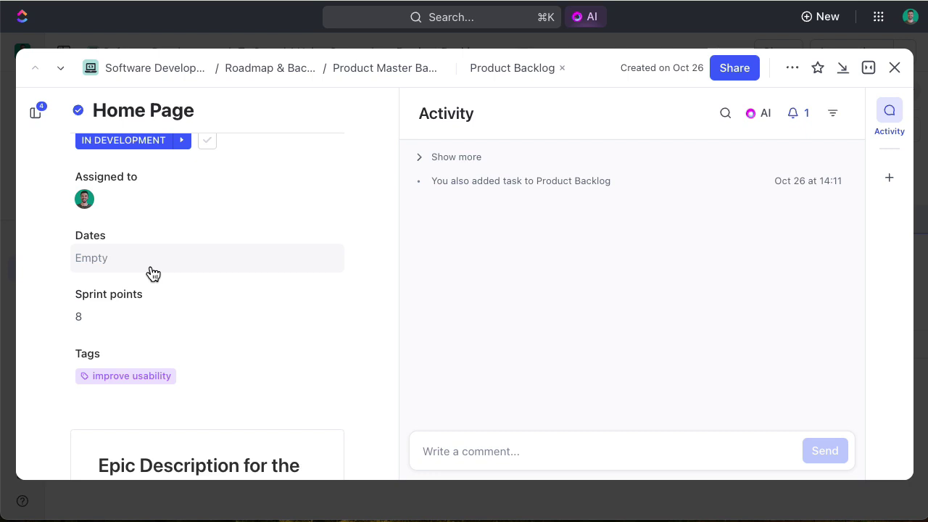
# Review the Home Page task's description and subtasks, including the due dates and the columns available for the subtask table
pyautogui.scroll(-3, 149, 272)
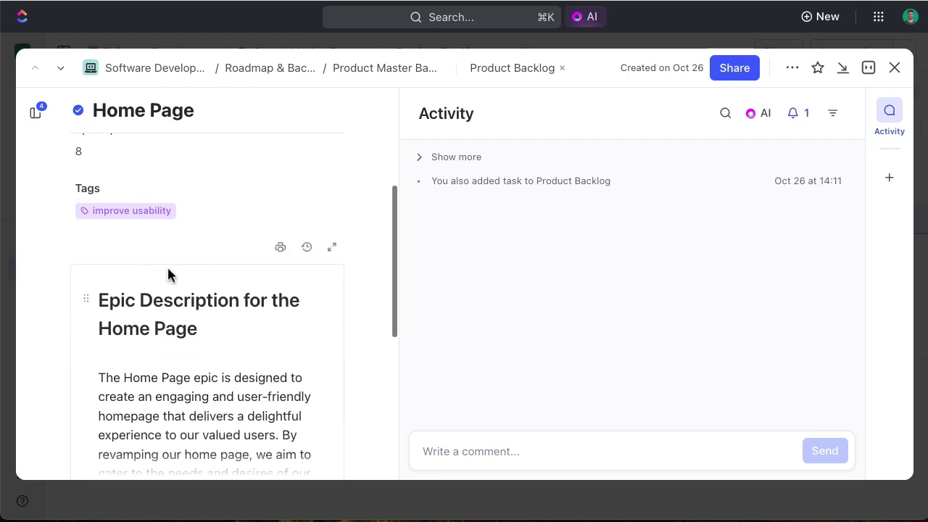
pyautogui.scroll(-2, 212, 349)
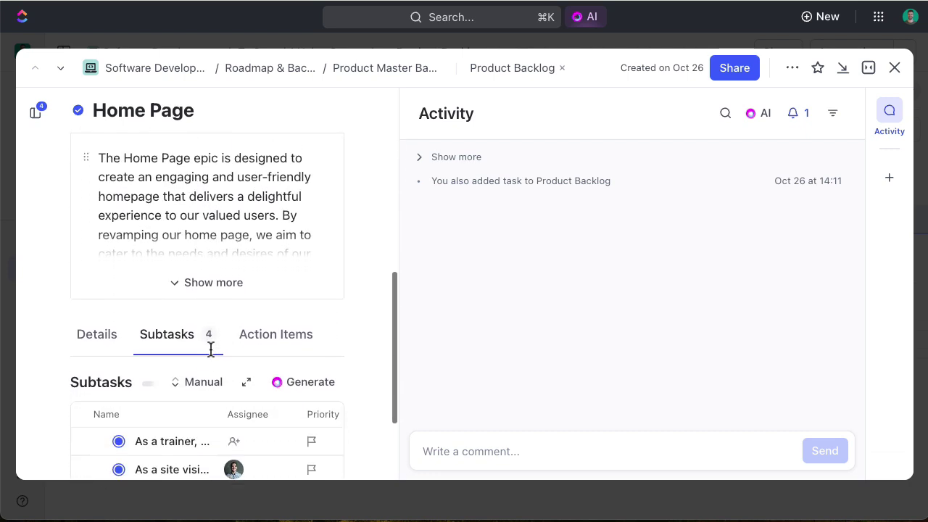
pyautogui.scroll(-4, 87, 320)
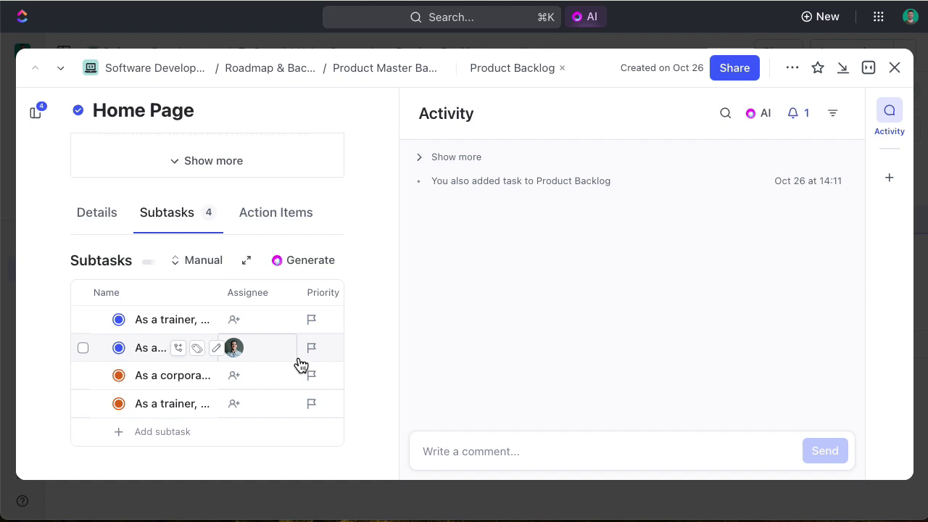
pyautogui.hscroll(5, 301, 363)
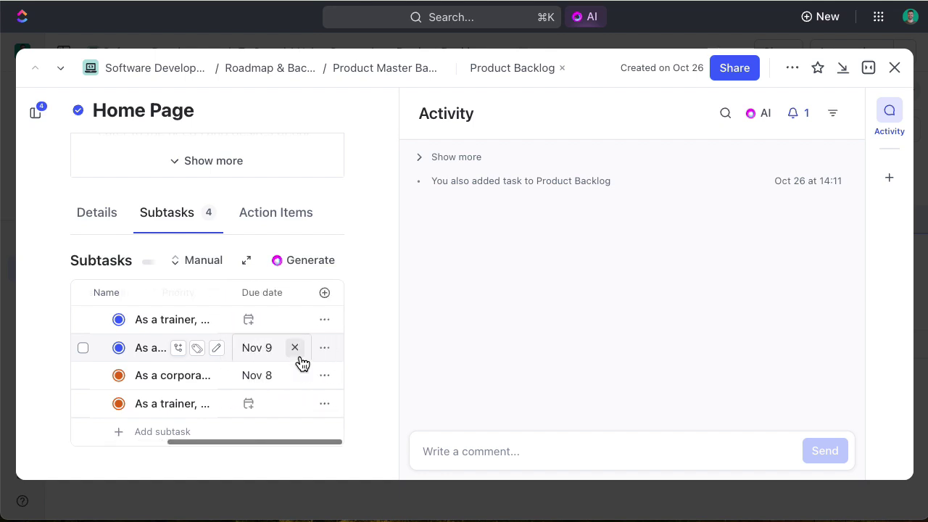
pyautogui.click(328, 297)
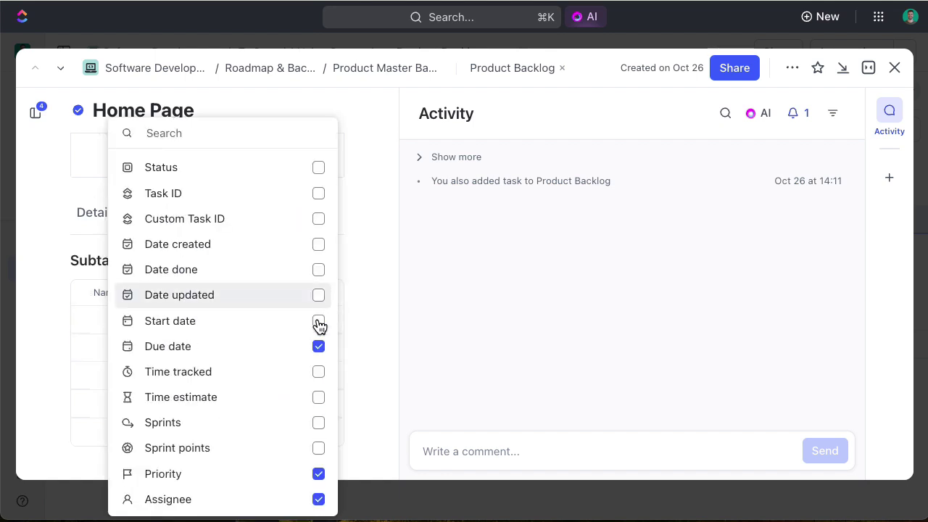
pyautogui.click(362, 359)
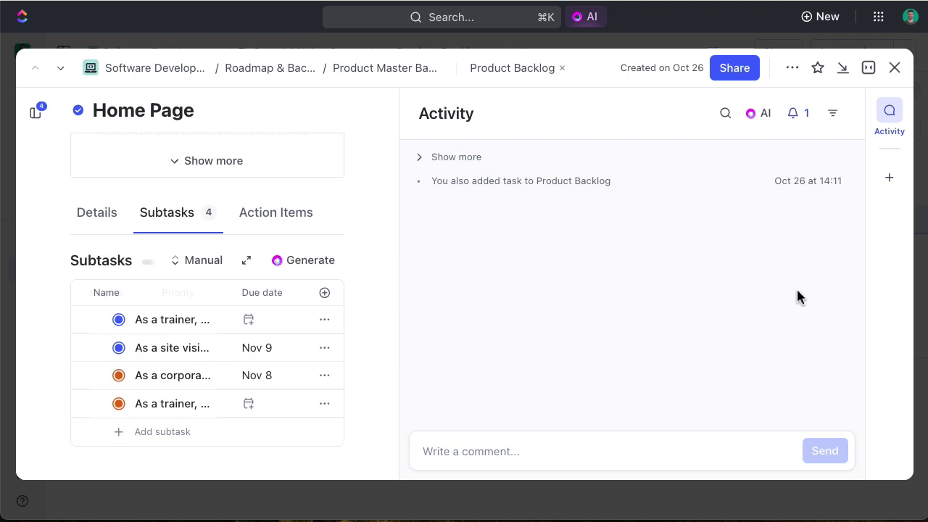
# View the options for connecting URLs and adding relationships to the Home Page task, return to its activity, and close the task
pyautogui.moveTo(863, 87)
pyautogui.mouseDown()
pyautogui.moveTo(916, 198)
pyautogui.moveTo(913, 389)
pyautogui.mouseUp()
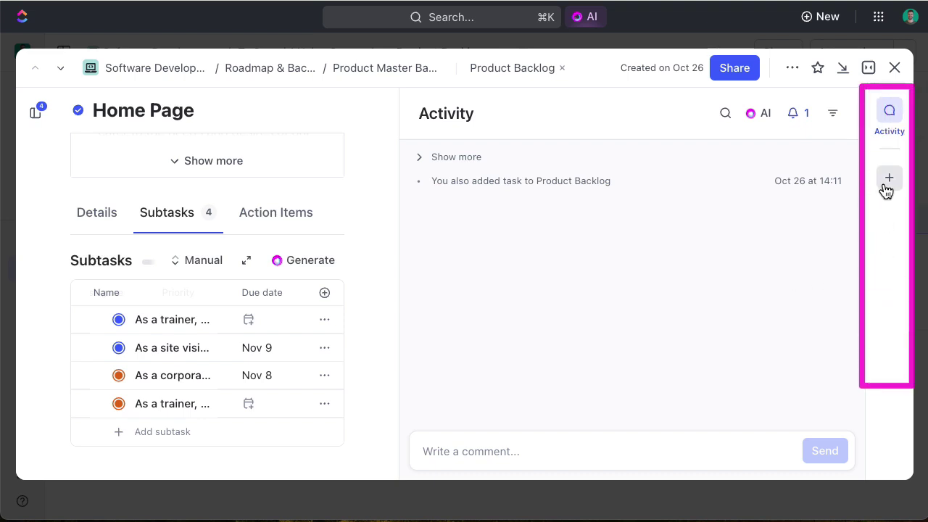
pyautogui.click(891, 183)
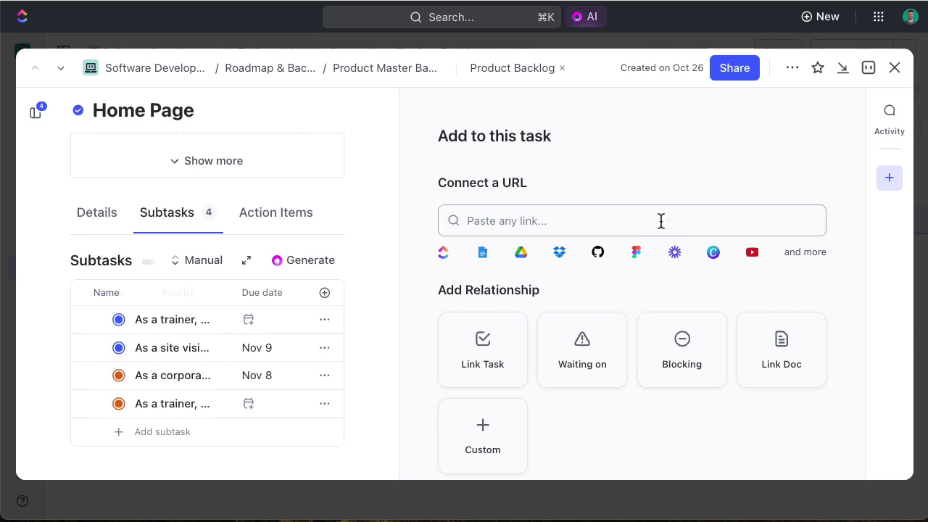
pyautogui.click(892, 118)
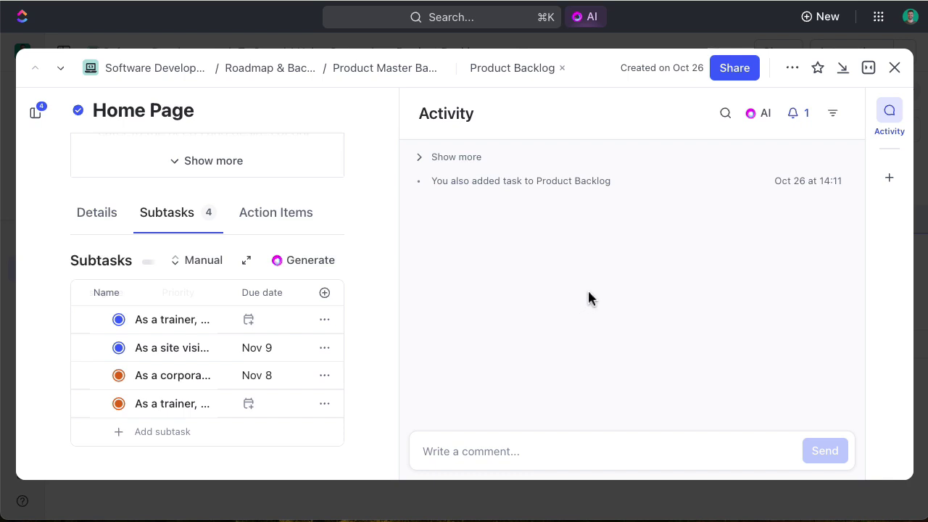
pyautogui.click(895, 68)
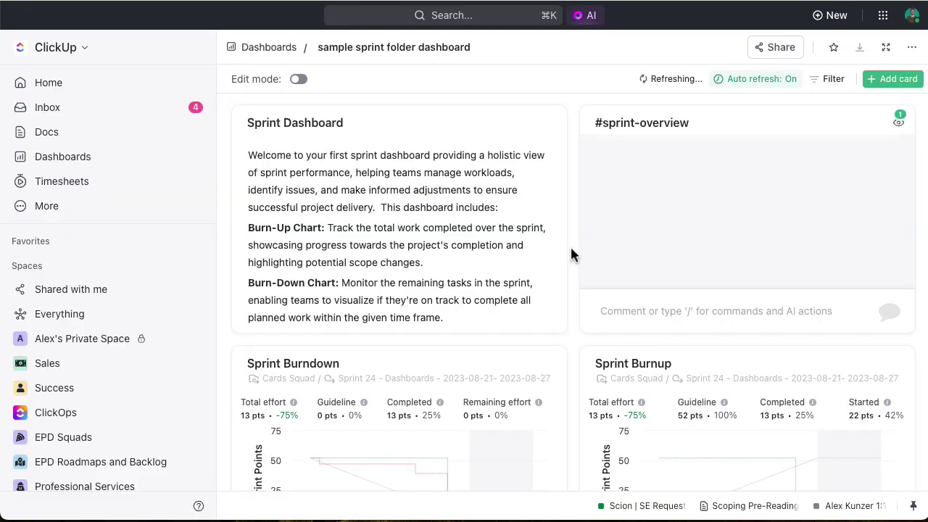
# Review the sample sprint folder dashboard, examining its burndown, burnup, cumulative flow, cycle time and lead time cards
pyautogui.scroll(-5, 571, 255)
pyautogui.scroll(-1, 572, 255)
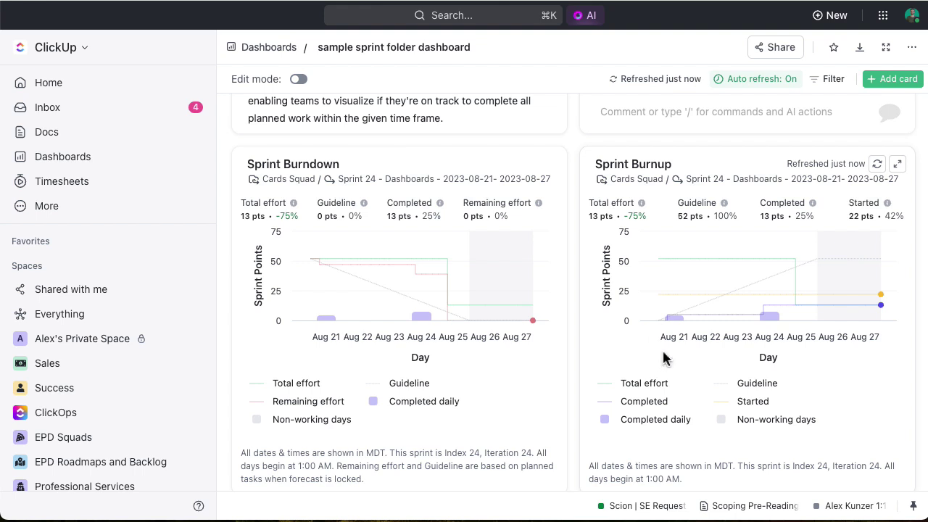
pyautogui.scroll(-5, 589, 355)
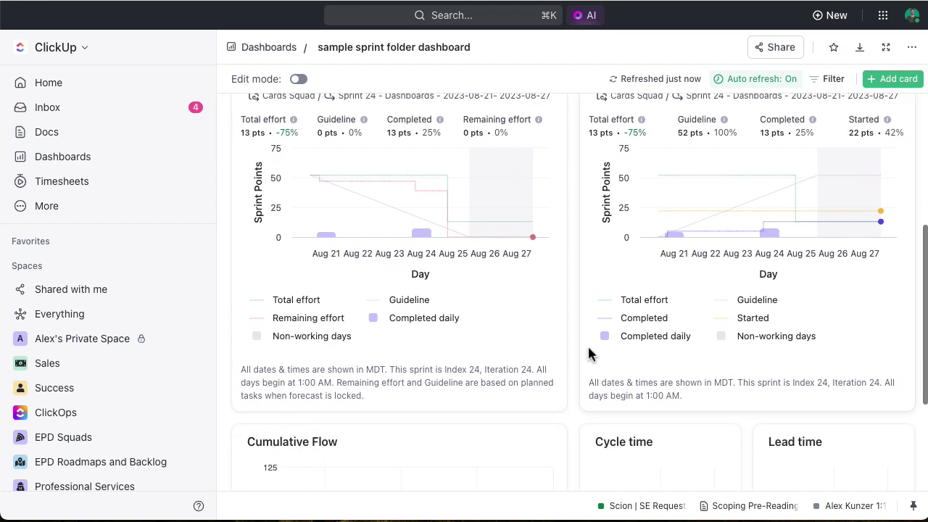
pyautogui.scroll(-2, 587, 345)
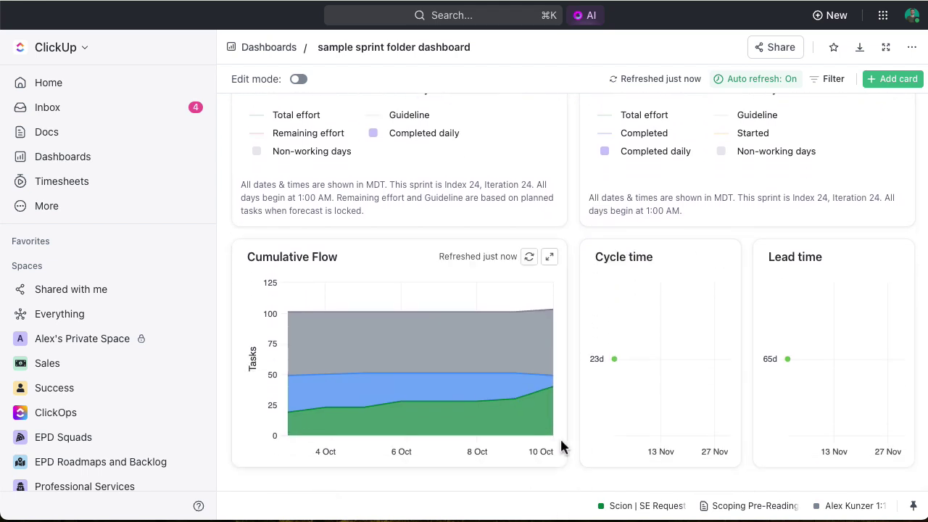
pyautogui.scroll(6, 620, 172)
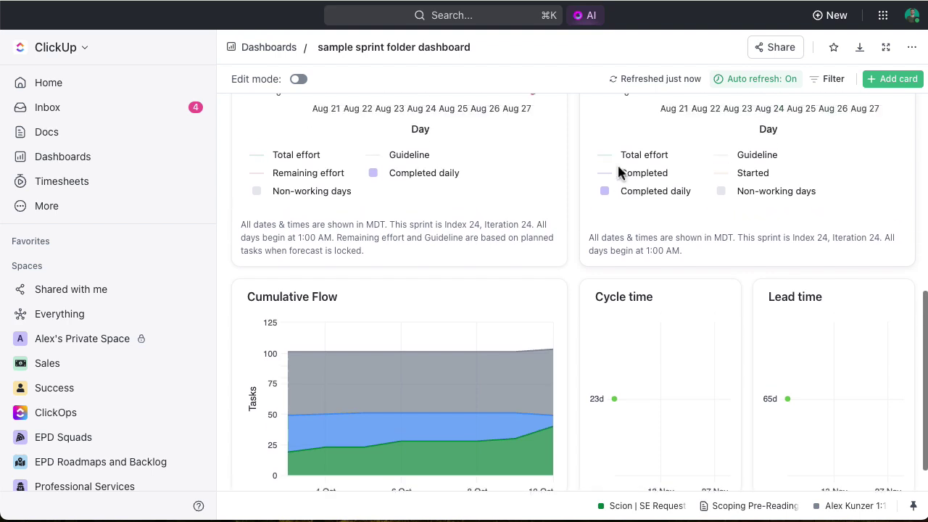
pyautogui.scroll(2, 618, 168)
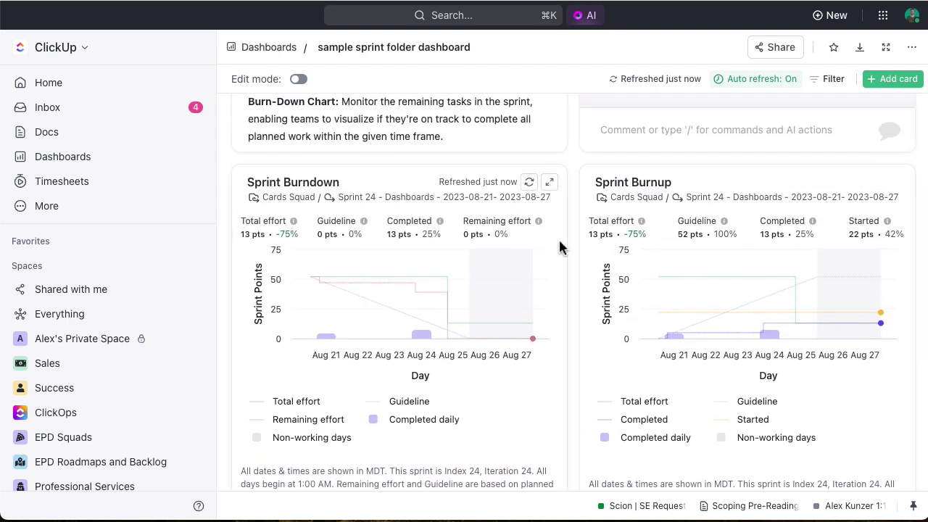